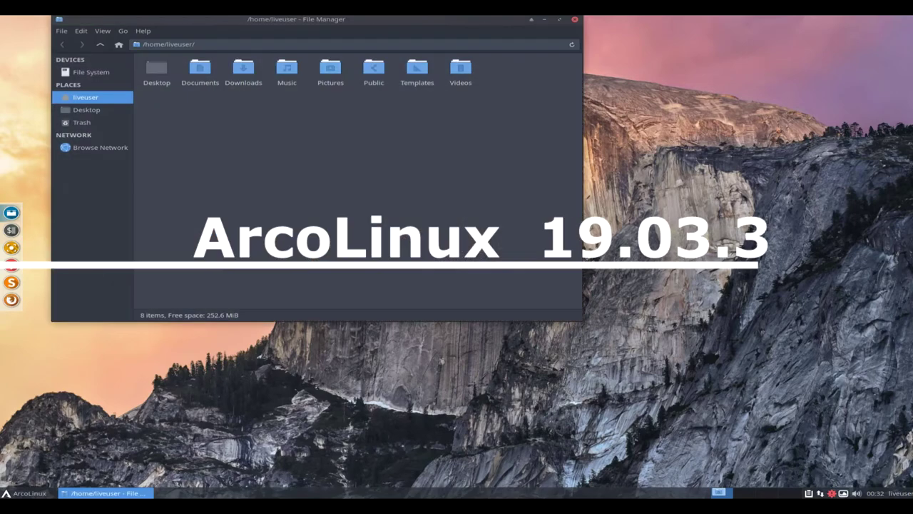
# - View the file manager's About information and its credits, and close the file manager
pyautogui.hotkey('alt', 'h')
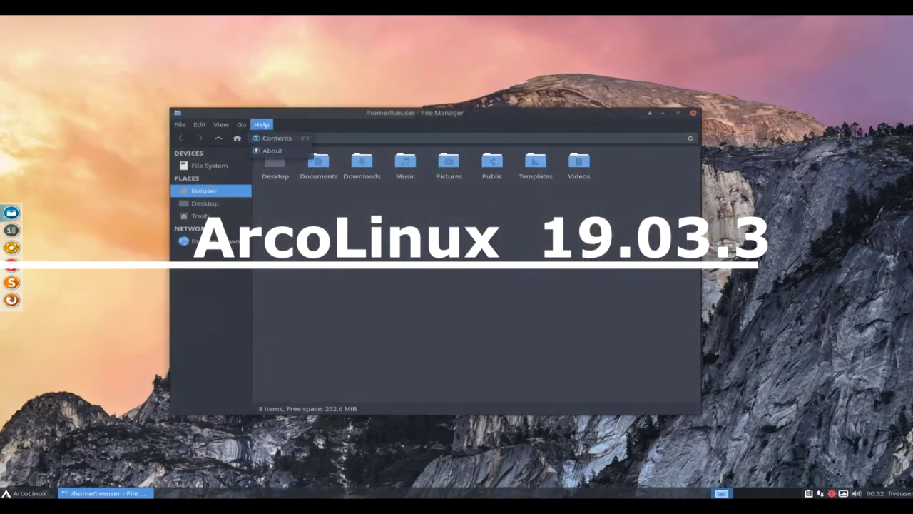
pyautogui.press('a')
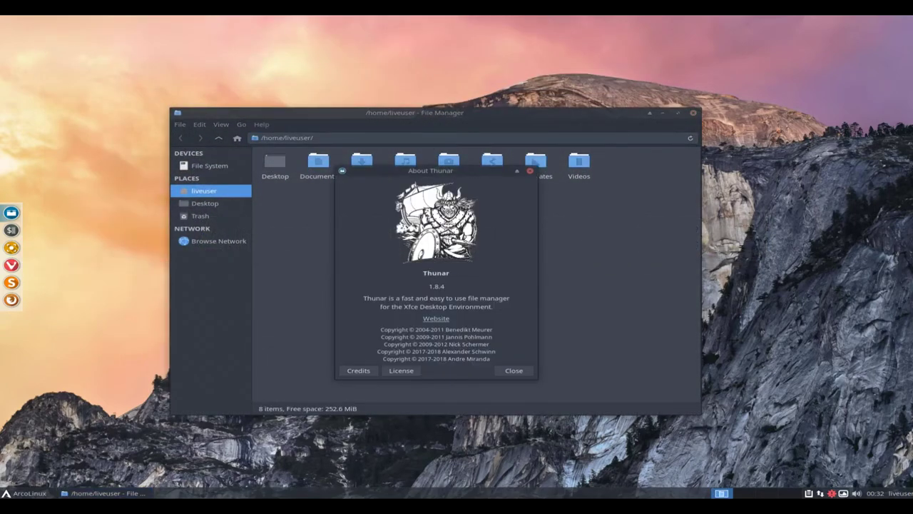
pyautogui.hotkey('alt', 'r')
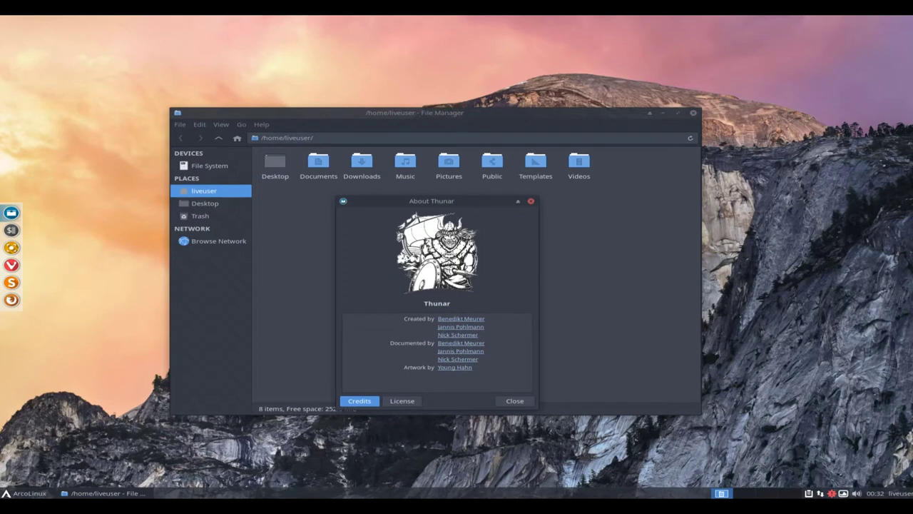
pyautogui.hotkey('alt', 'c')
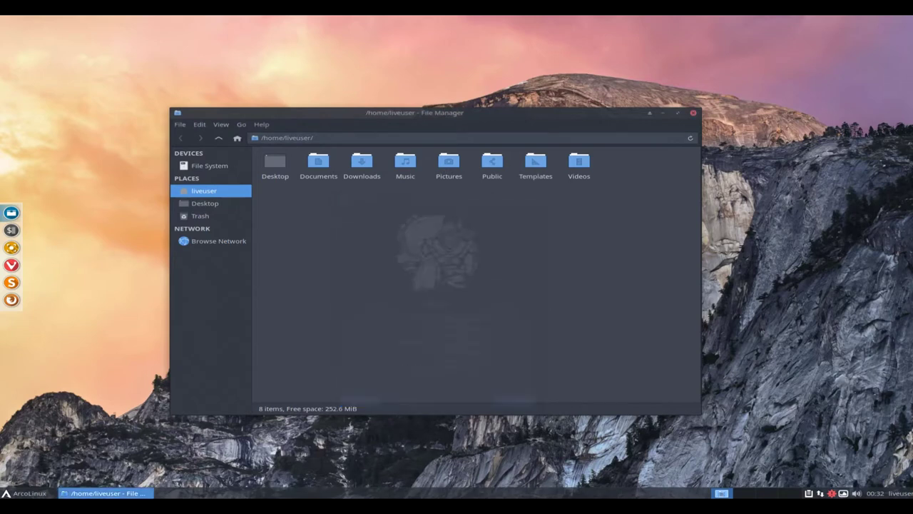
pyautogui.hotkey('ctrl', 'q')
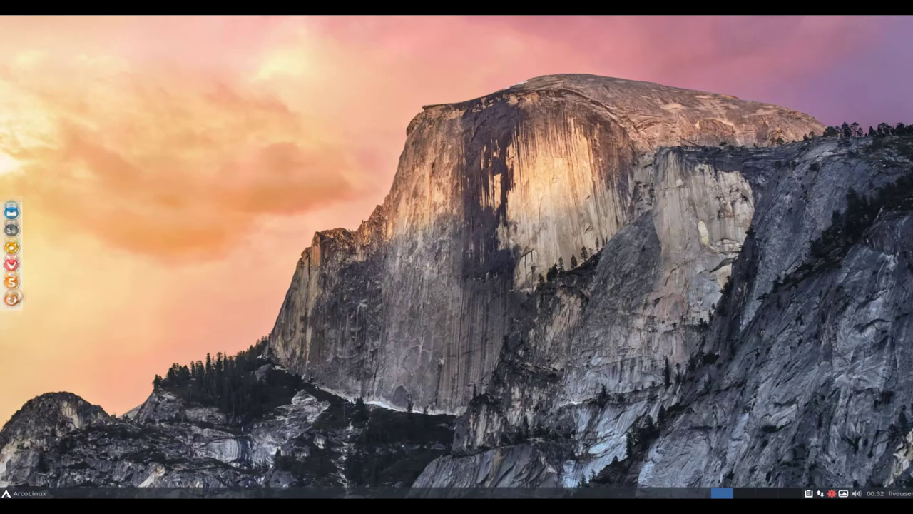
# - Look through the installed applications in the Accessories category
pyautogui.press('super')
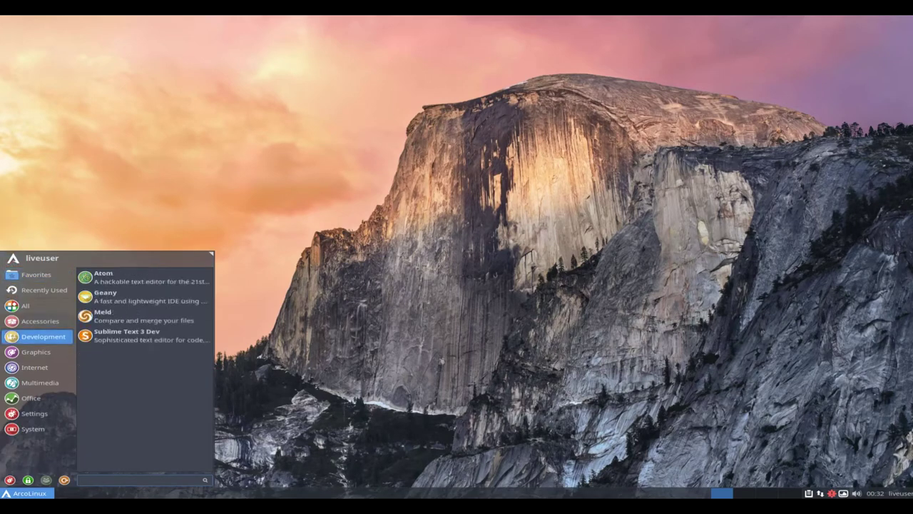
pyautogui.moveTo(40, 320)
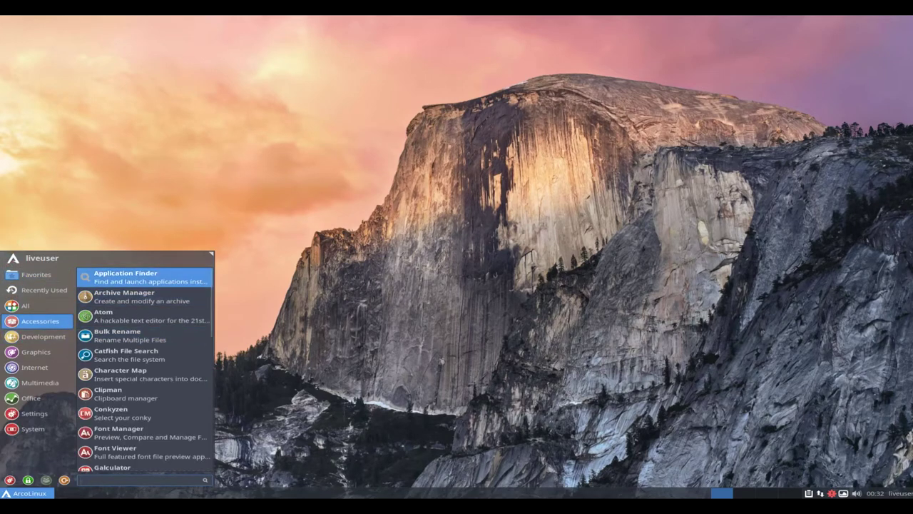
pyautogui.scroll(-3, 144, 369)
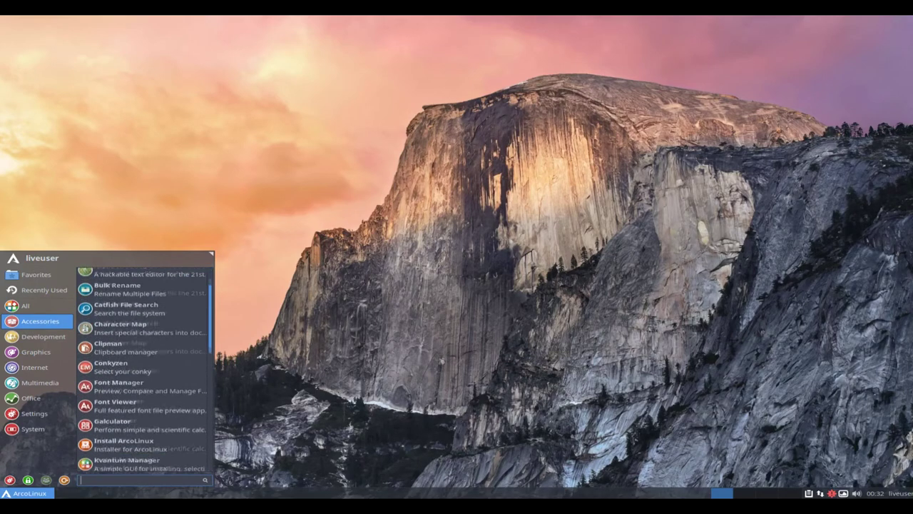
pyautogui.scroll(-5, 145, 370)
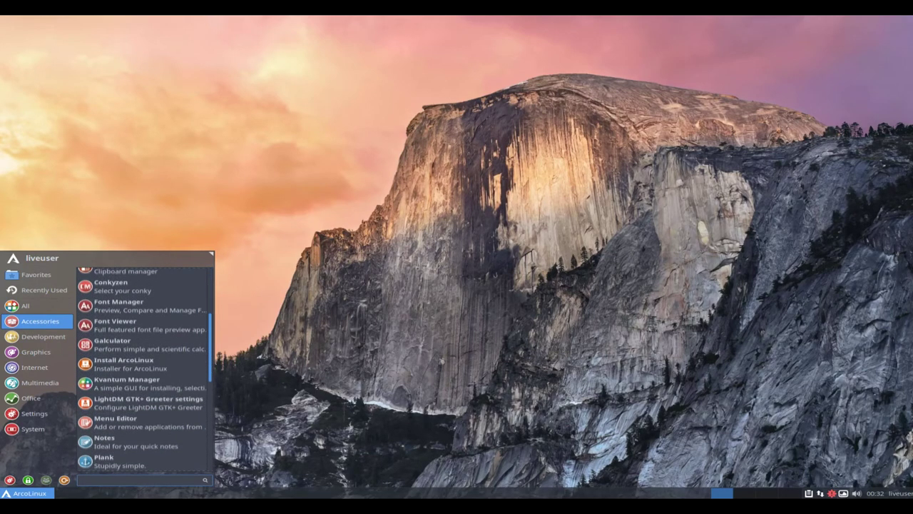
pyautogui.scroll(-4, 145, 369)
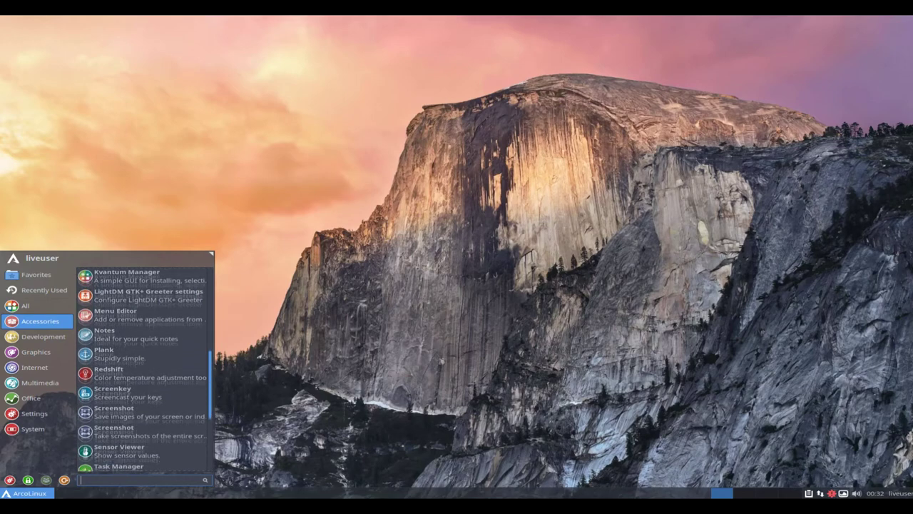
pyautogui.scroll(-2, 144, 369)
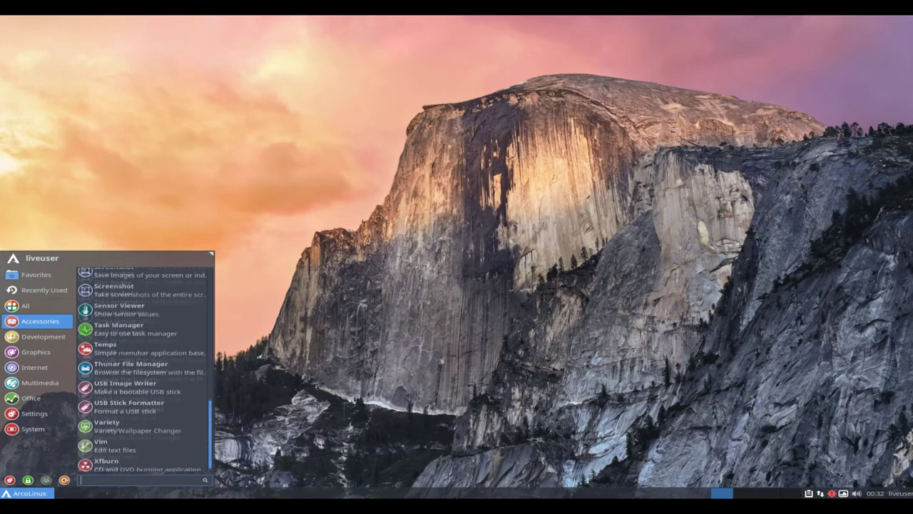
# - Examine the applications in the Development, Graphics, Internet, Multimedia, Office and Settings categories
pyautogui.moveTo(43, 336)
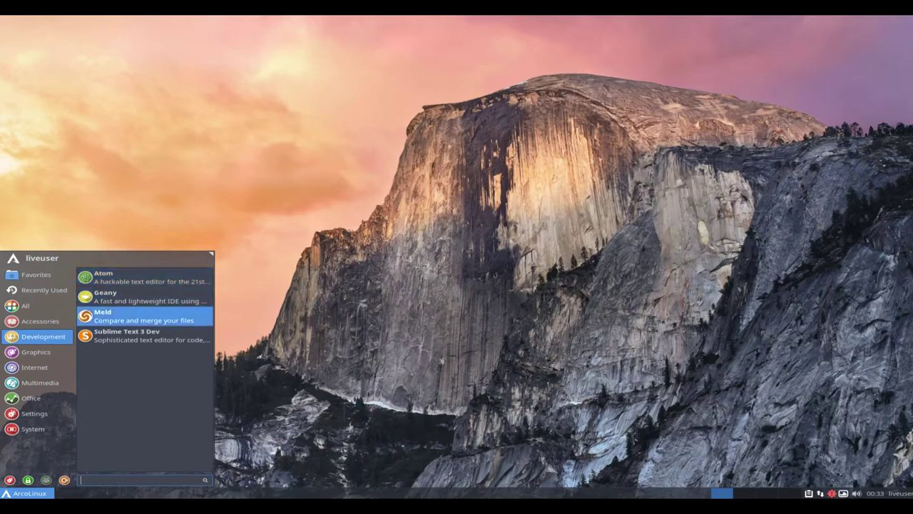
pyautogui.moveTo(36, 351)
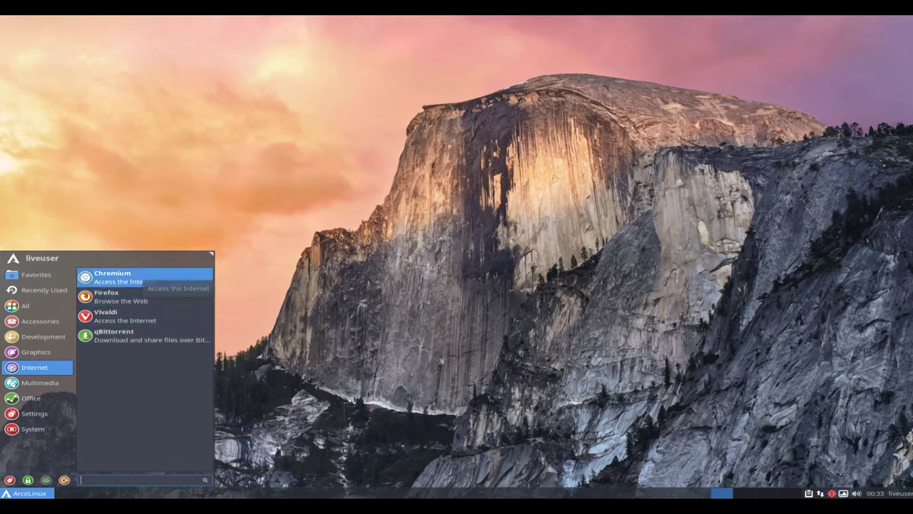
pyautogui.moveTo(40, 383)
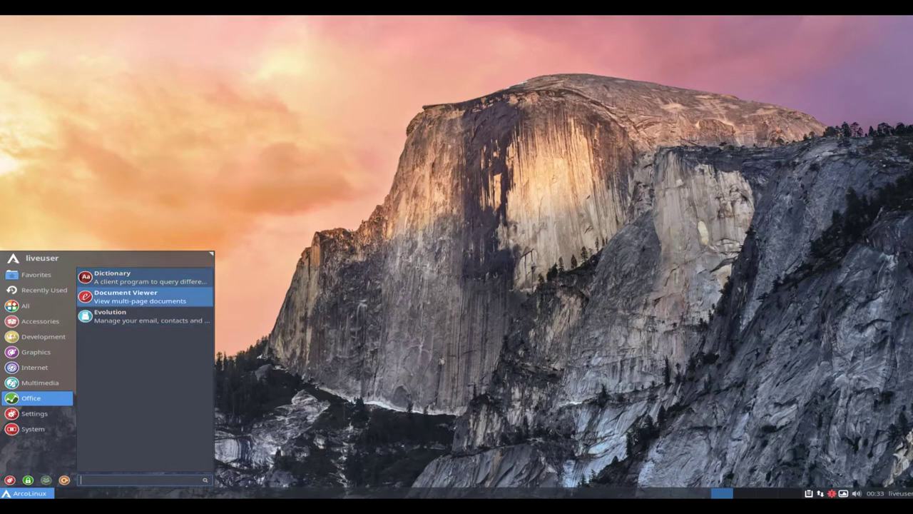
pyautogui.moveTo(34, 413)
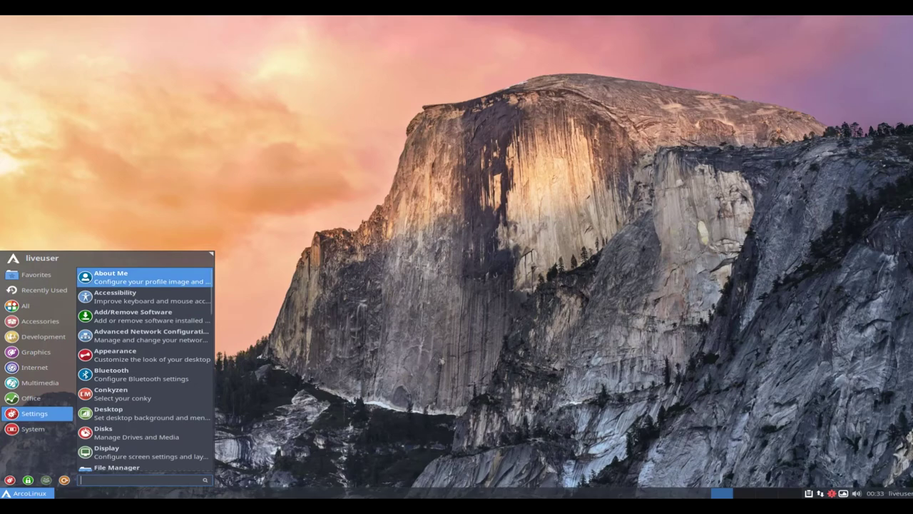
pyautogui.scroll(-3, 143, 371)
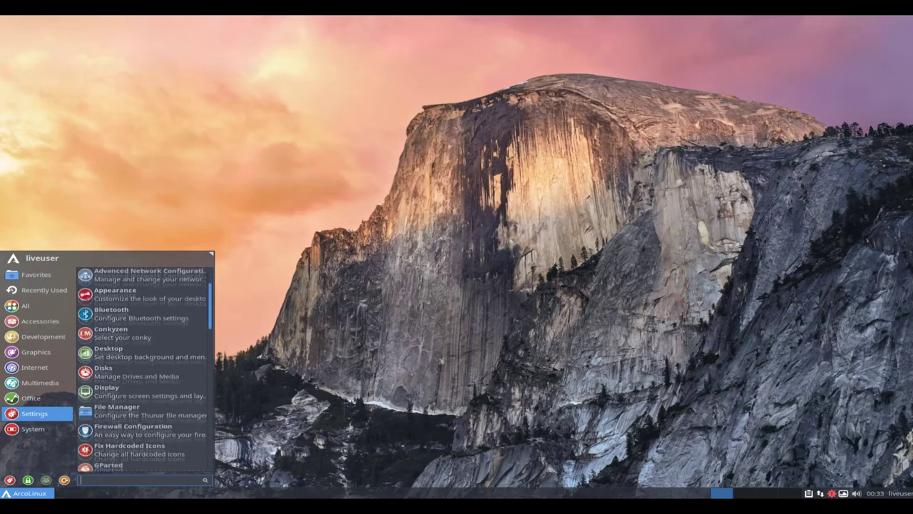
pyautogui.scroll(-3, 142, 371)
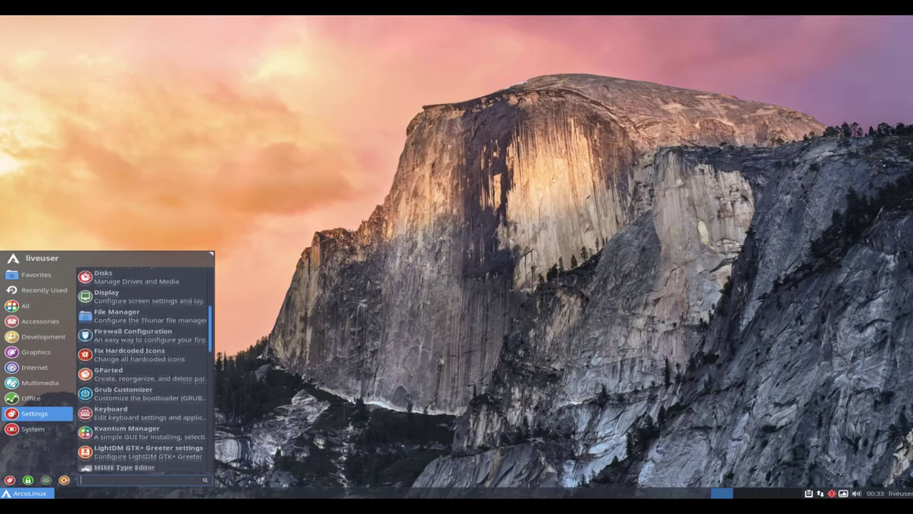
pyautogui.scroll(-2, 142, 371)
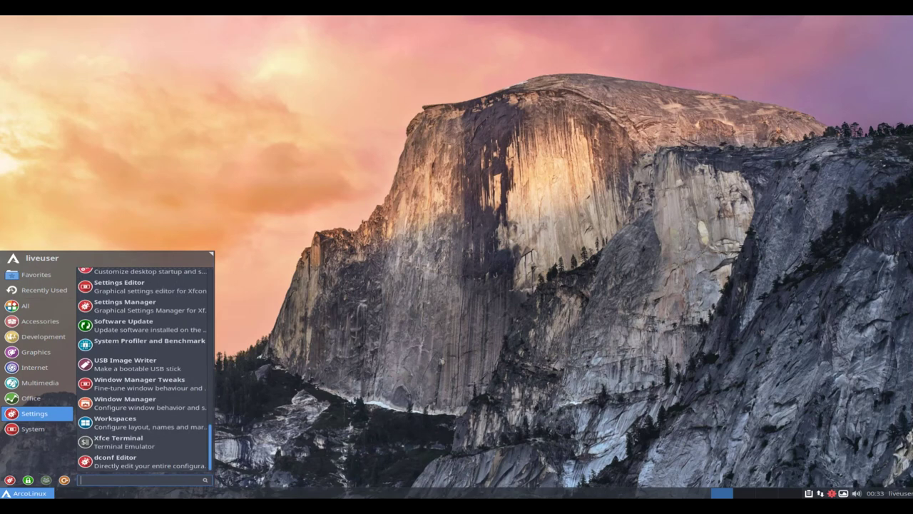
# - Look through the System applications and launch Task Manager
pyautogui.click(32, 429)
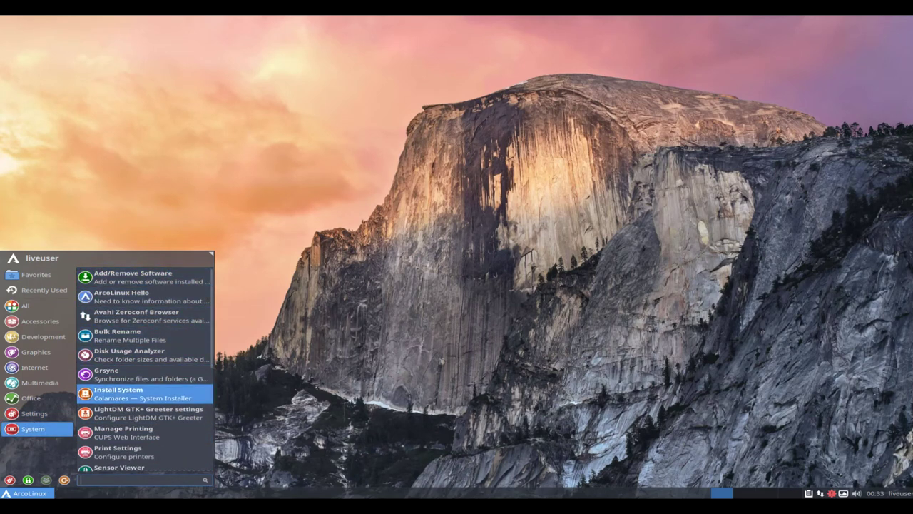
pyautogui.scroll(-5, 139, 371)
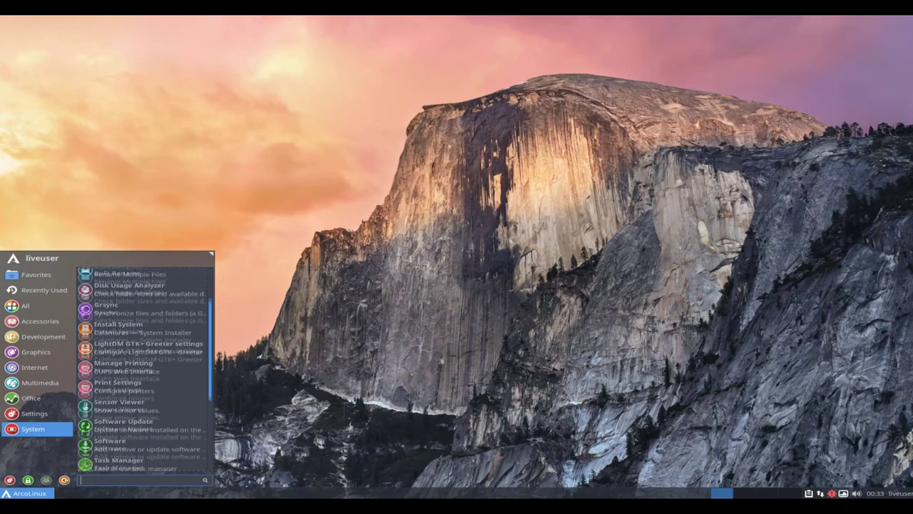
pyautogui.scroll(-2, 140, 371)
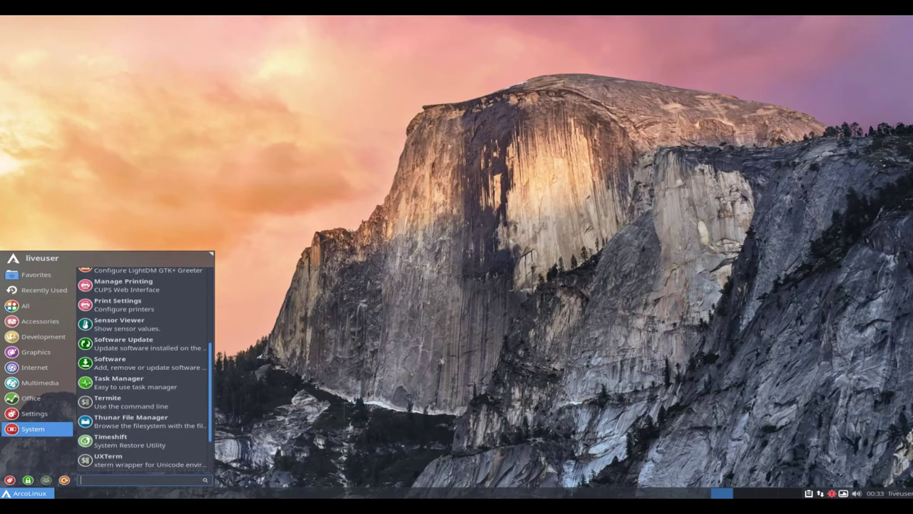
pyautogui.click(140, 377)
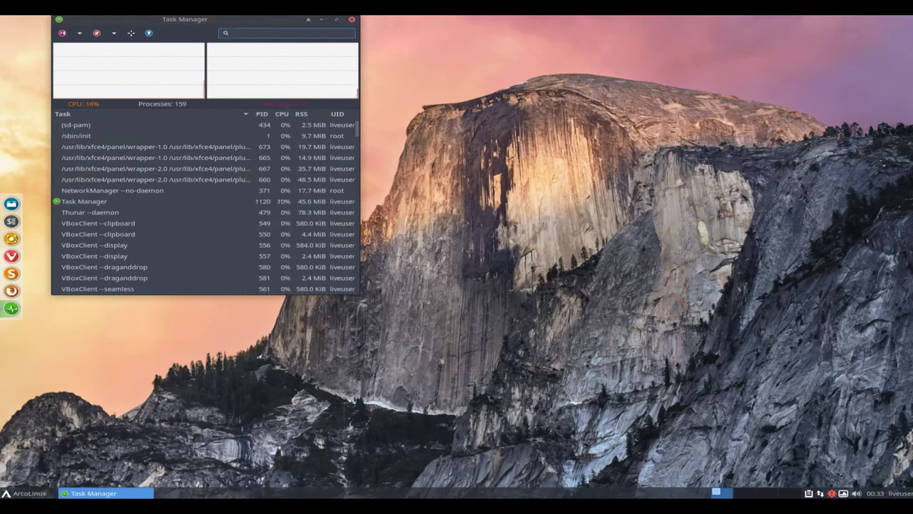
# - Enlarge the Task Manager window and move it closer to the centre of the desktop
pyautogui.moveTo(361, 294); pyautogui.dragTo(585, 346)
pyautogui.click(179, 310)
pyautogui.moveTo(298, 19); pyautogui.dragTo(394, 79)
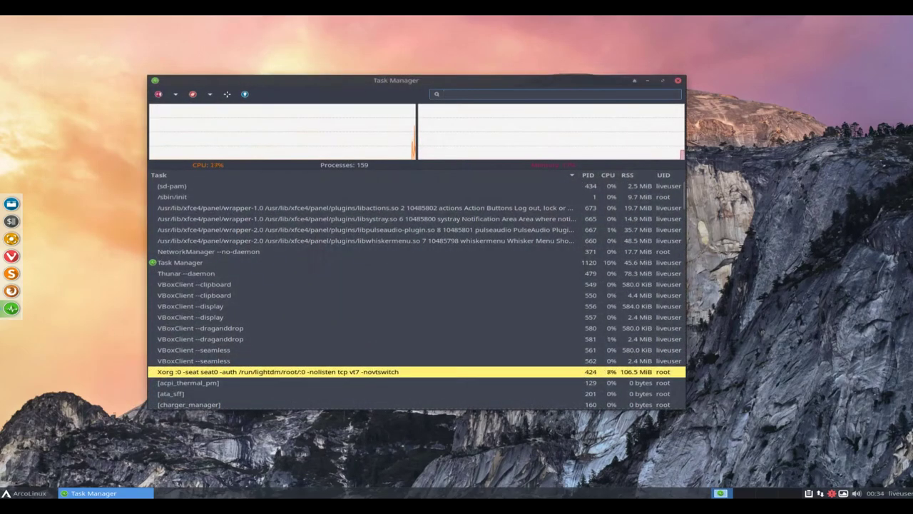
# - View Task Manager's process display options and its About information, and close Task Manager
pyautogui.click(210, 94)
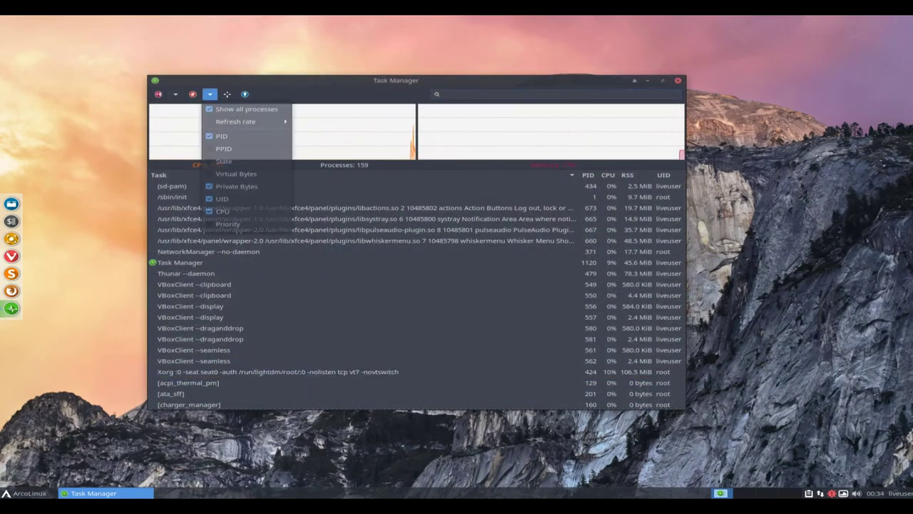
pyautogui.click(175, 94)
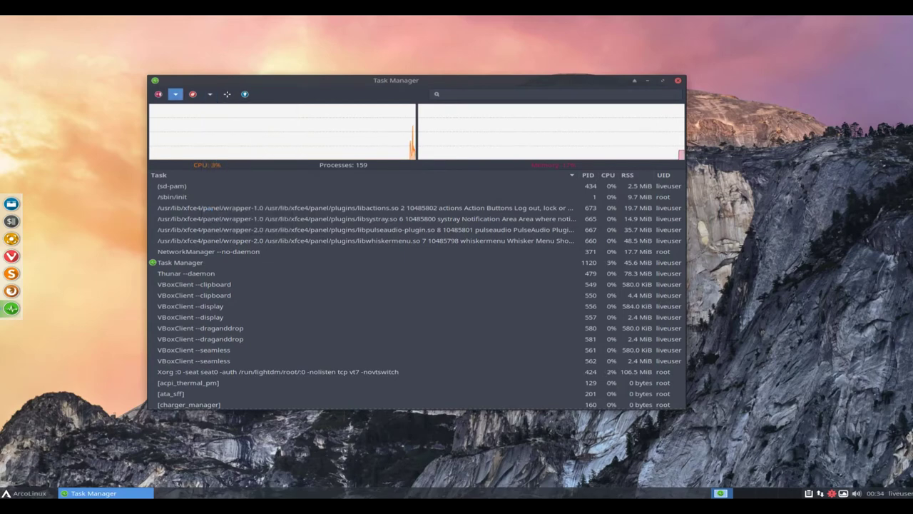
pyautogui.press('Escape')
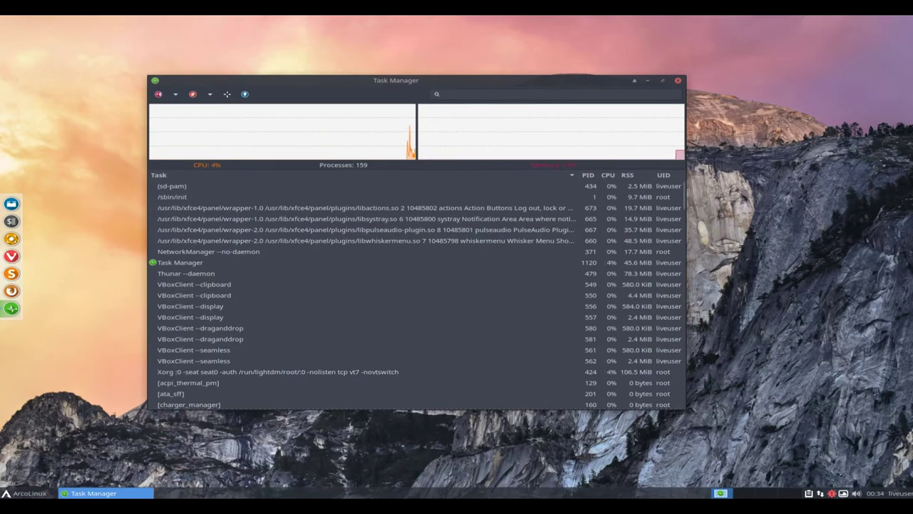
pyautogui.click(245, 94)
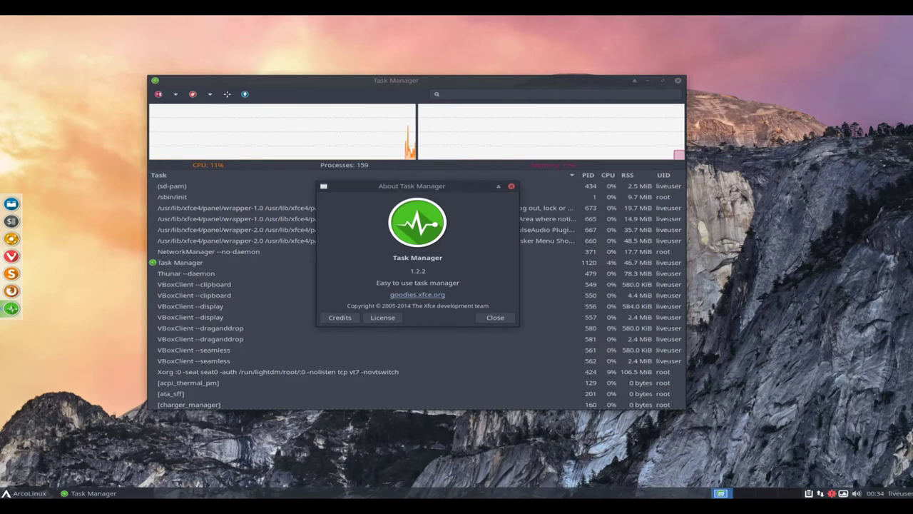
pyautogui.press('Escape')
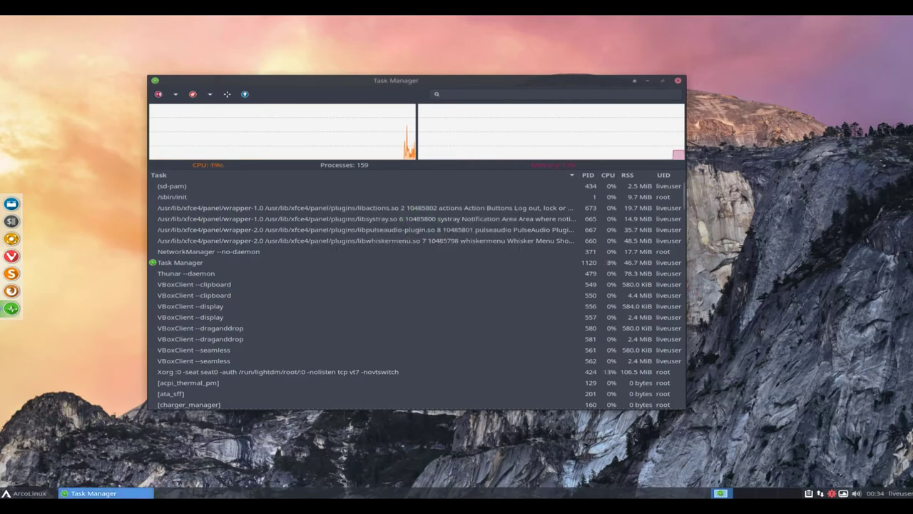
pyautogui.hotkey('alt', 'F4')
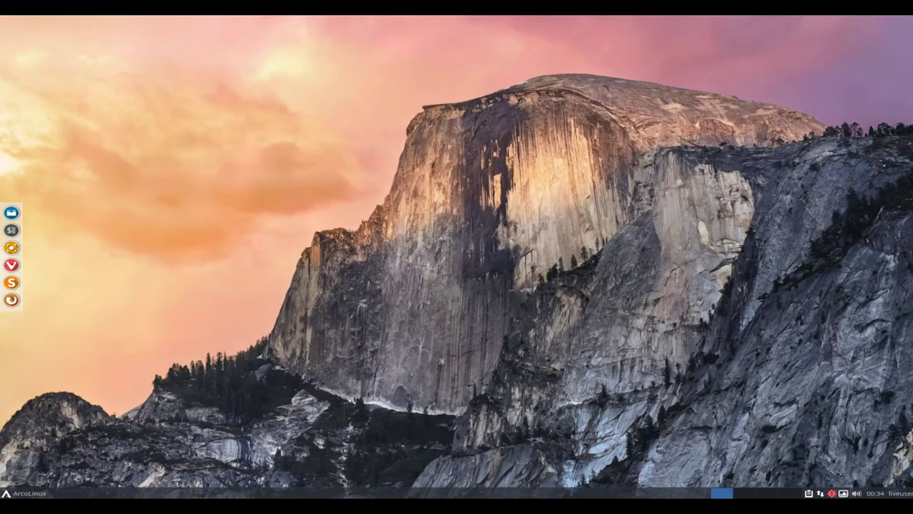
# - Open the desktop's Settings manager, and reposition and enlarge its window to show more of the setting entries
pyautogui.click(24, 493)
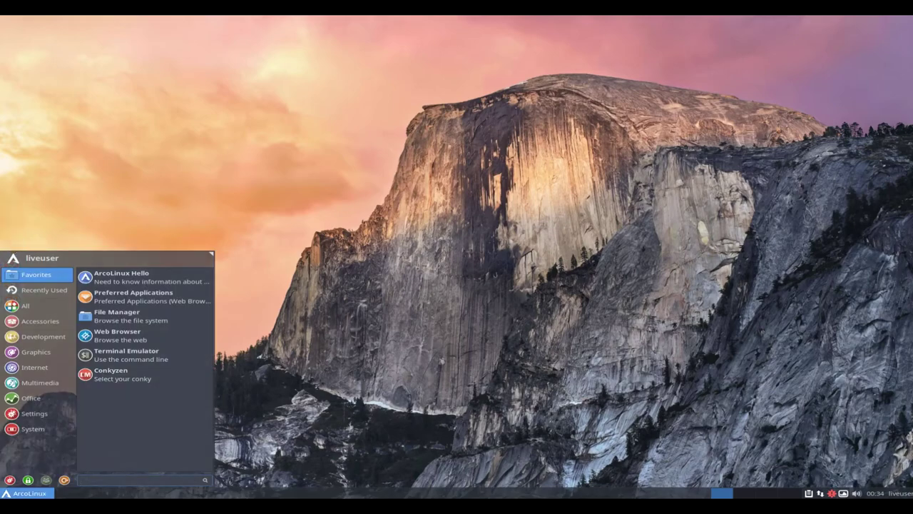
pyautogui.click(10, 479)
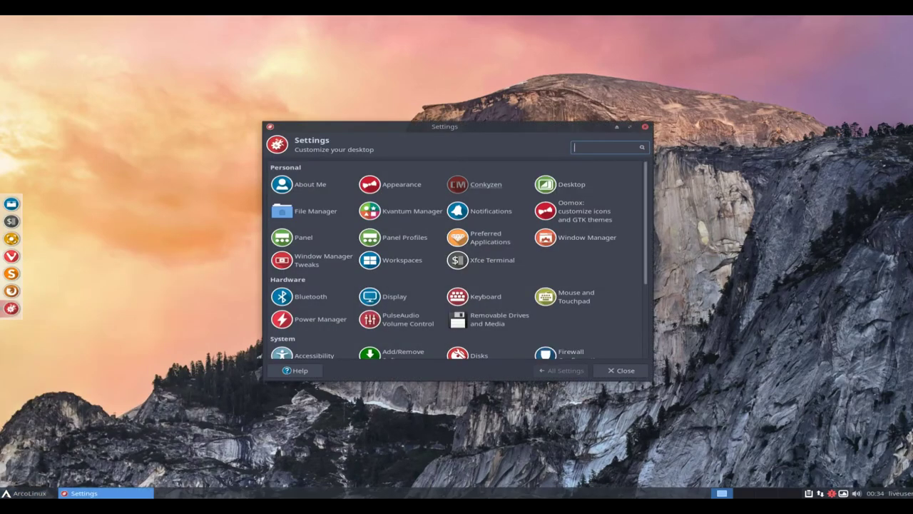
pyautogui.moveTo(444, 126); pyautogui.dragTo(374, 94)
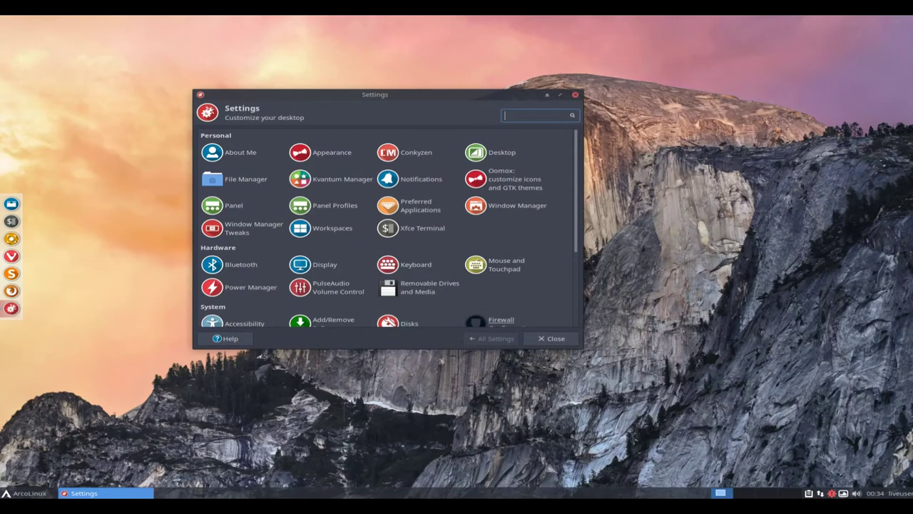
pyautogui.moveTo(388, 349); pyautogui.dragTo(387, 394)
pyautogui.moveTo(583, 314); pyautogui.dragTo(695, 314)
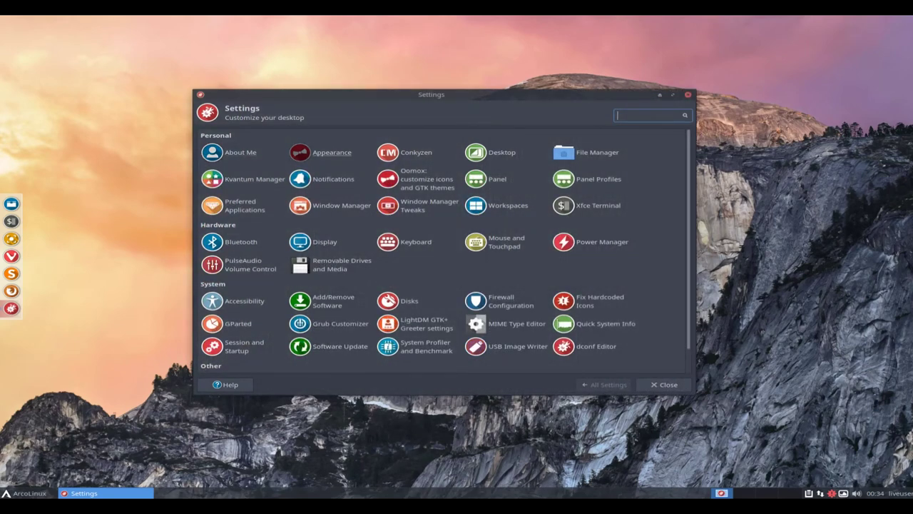
# - Open the Appearance settings and look through the whole list of style themes, from Adwaita to Xfce-winter
pyautogui.click(314, 152)
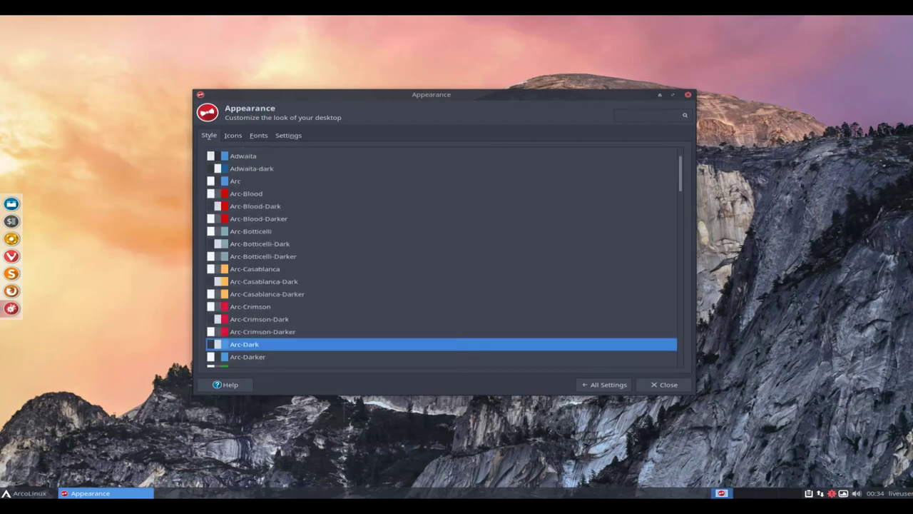
pyautogui.scroll(2, 680, 171)
pyautogui.scroll(-5, 443, 257)
pyautogui.scroll(-5, 443, 257)
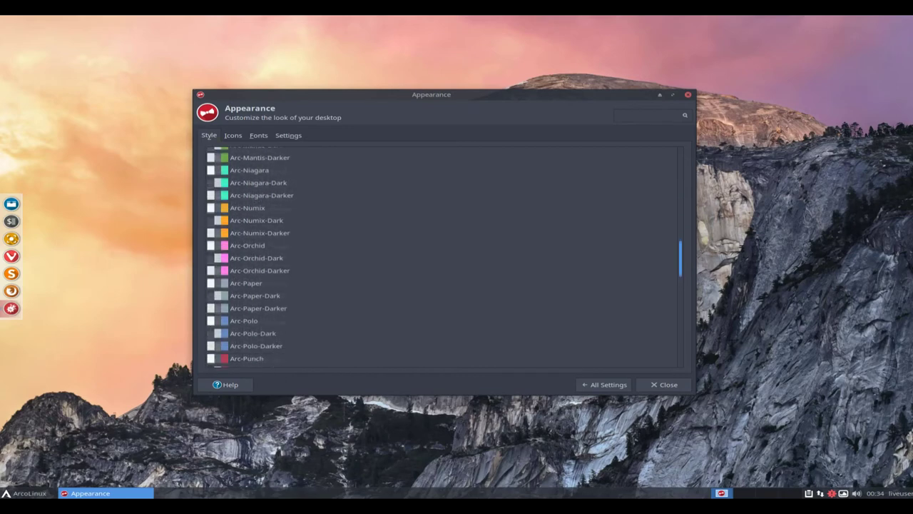
pyautogui.scroll(-3, 442, 257)
pyautogui.scroll(-8, 442, 257)
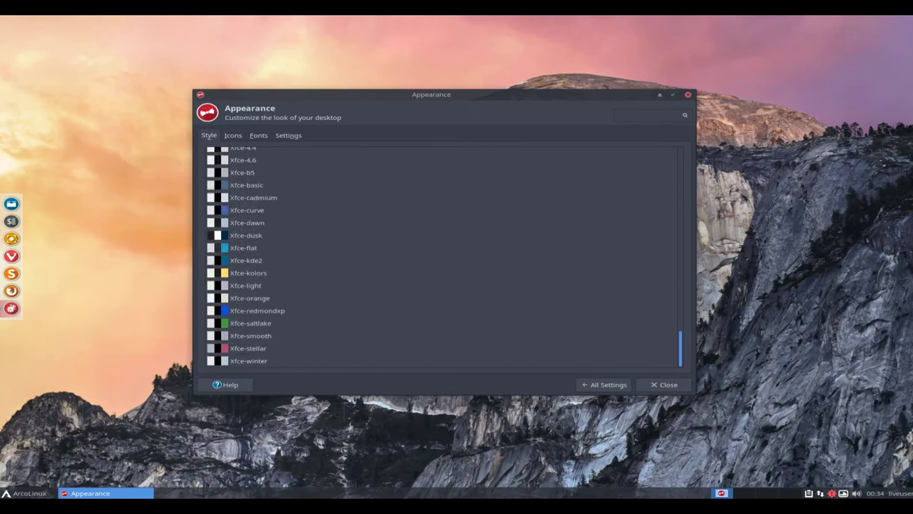
# - Look through the complete list of icon themes in Appearance, from Adwaita down to ePapirus
pyautogui.click(232, 135)
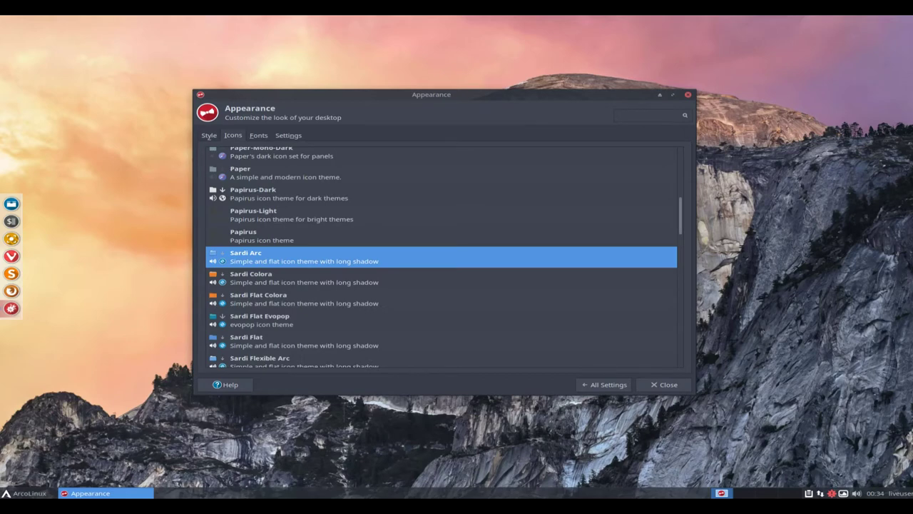
pyautogui.scroll(10, 443, 256)
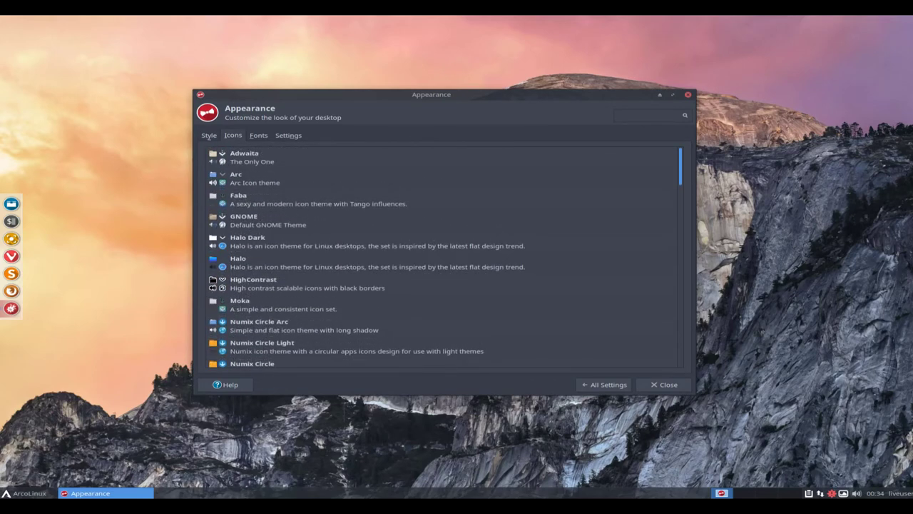
pyautogui.scroll(-5, 443, 257)
pyautogui.scroll(-5, 442, 257)
pyautogui.scroll(-5, 443, 257)
pyautogui.scroll(-5, 443, 257)
pyautogui.scroll(-5, 442, 257)
pyautogui.scroll(-6, 442, 257)
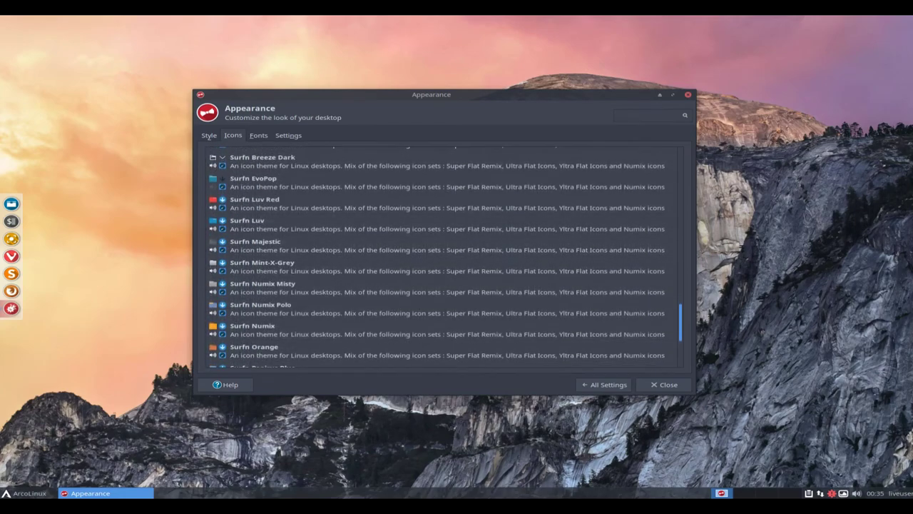
pyautogui.scroll(-4, 442, 257)
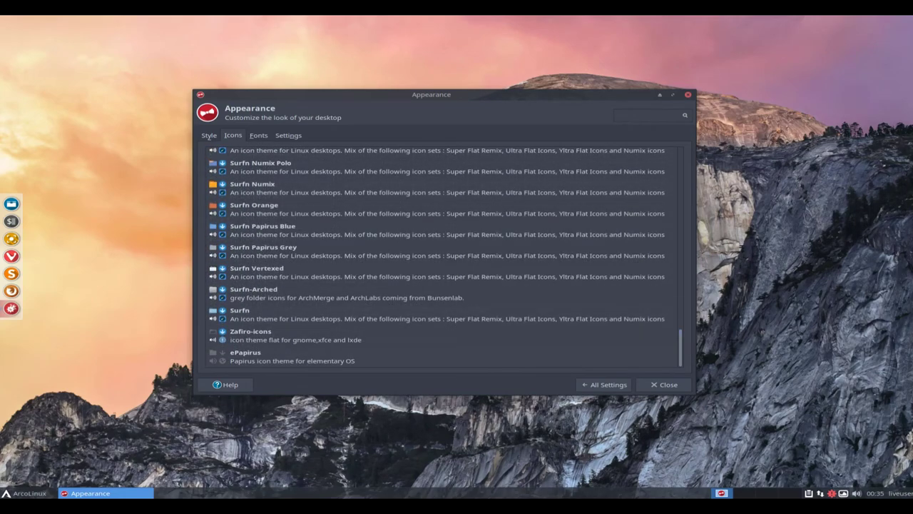
# - View the font options and the general settings page of Appearance, and return to the style themes
pyautogui.hotkey('alt', 'f')
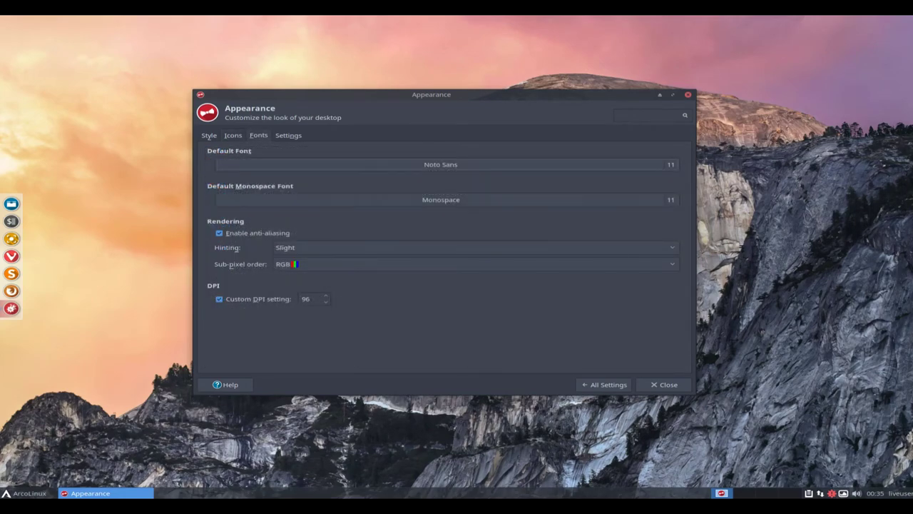
pyautogui.hotkey('alt', 't')
pyautogui.hotkey('alt', 's')
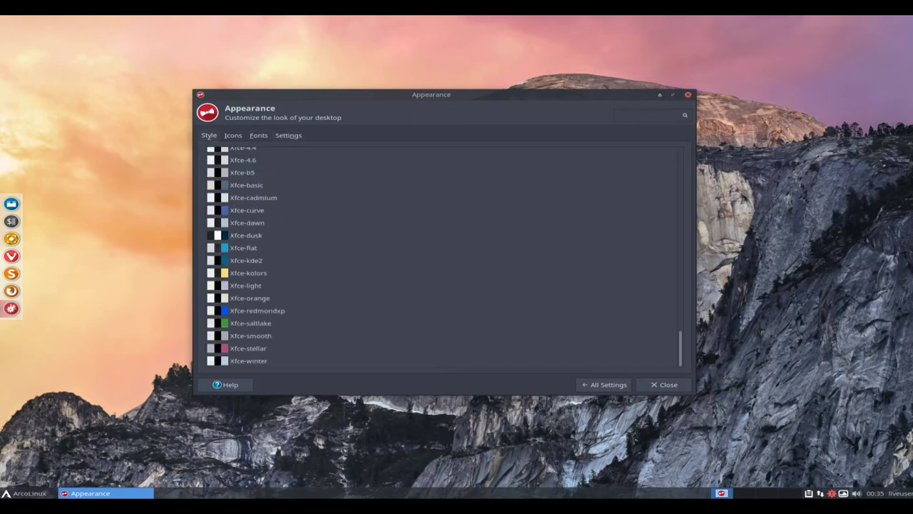
# - Go back to the overview of all settings, check its entries down to the Other section, and close Settings
pyautogui.hotkey('alt', 'a')
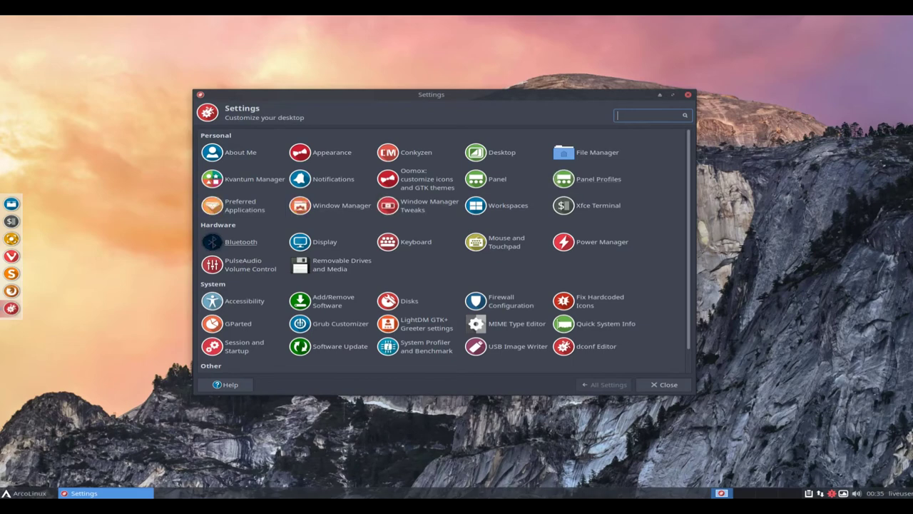
pyautogui.scroll(-1, 406, 241)
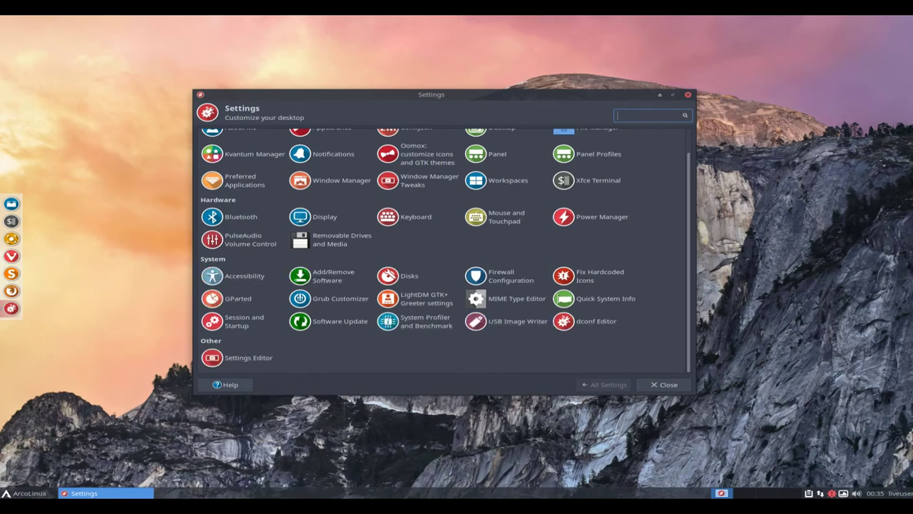
pyautogui.hotkey('alt', 'F4')
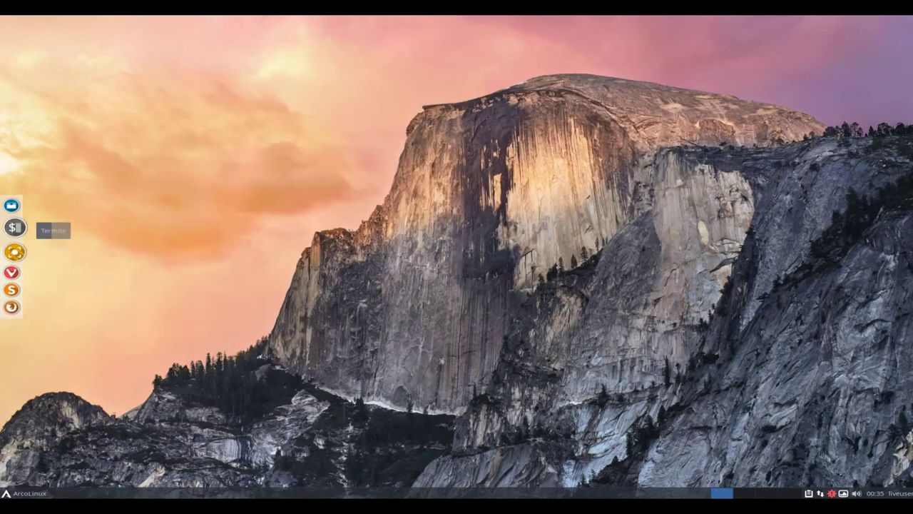
# - Open a terminal and print the full system information with uname -a
pyautogui.hotkey('ctrl', 'alt', 'Return')
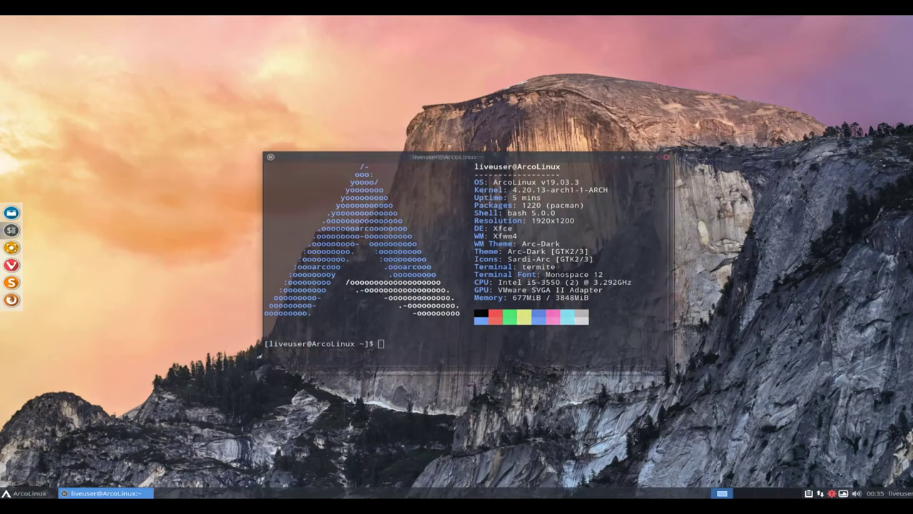
pyautogui.write('uname -a')
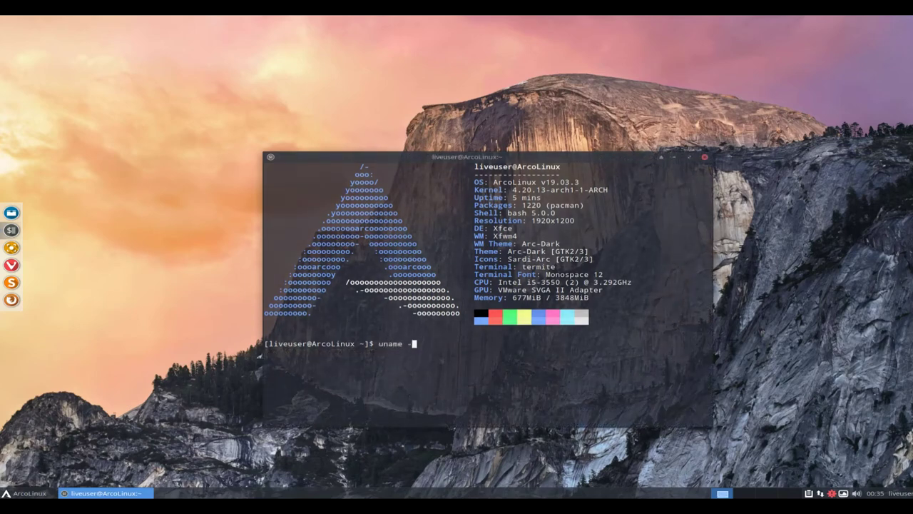
pyautogui.press('Return')
# - Print the kernel release with uname -r and close the terminal
pyautogui.write('uname -r')
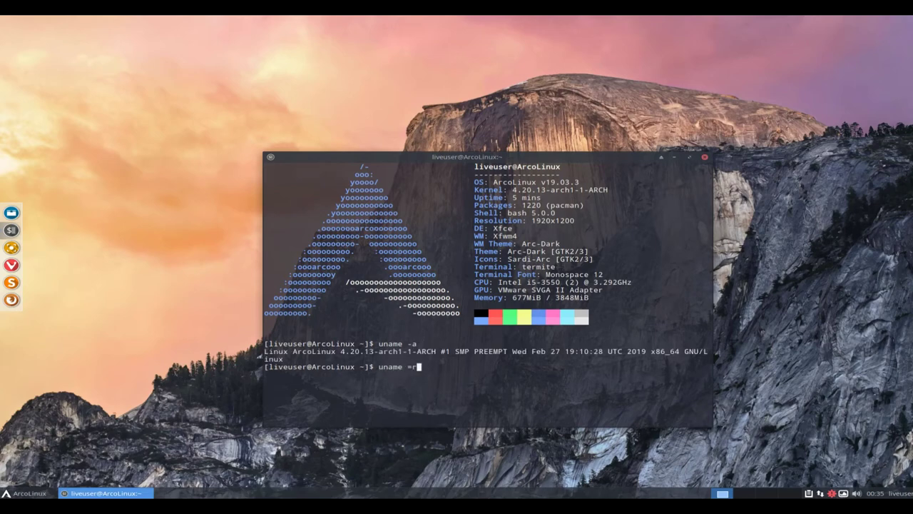
pyautogui.press('Return')
pyautogui.write('uname -r')
pyautogui.press('Return')
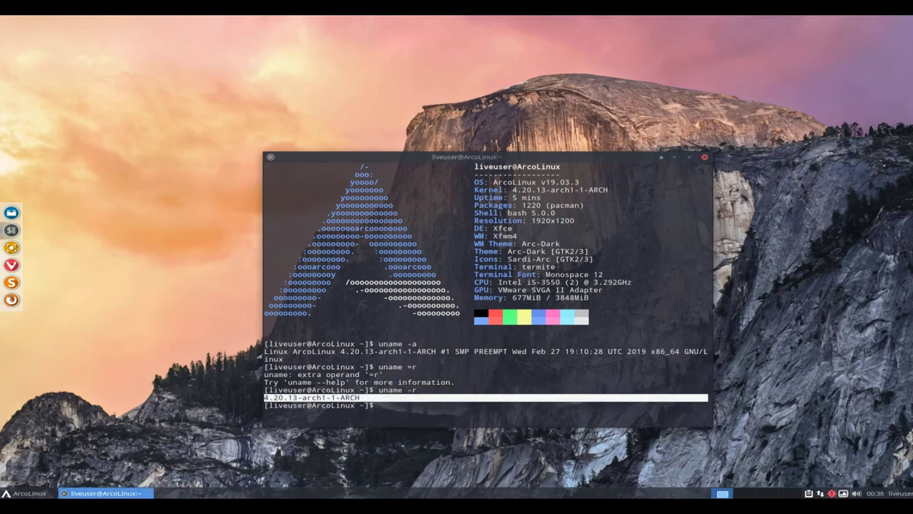
pyautogui.click(705, 156)
# - Open the Desktop settings from the desktop, and enlarge and reposition the window to show more wallpapers
pyautogui.rightClick(415, 165)
pyautogui.click(456, 277)
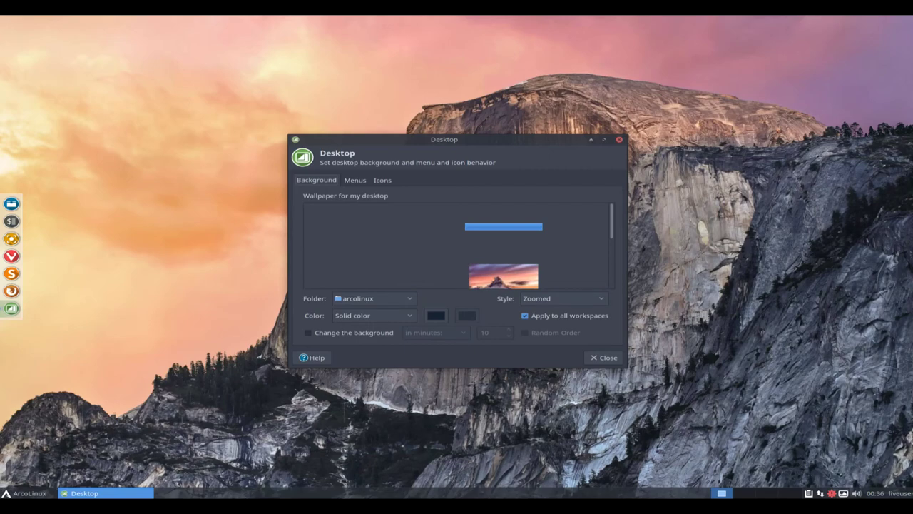
pyautogui.moveTo(627, 366); pyautogui.dragTo(878, 472)
pyautogui.moveTo(571, 139); pyautogui.dragTo(424, 71)
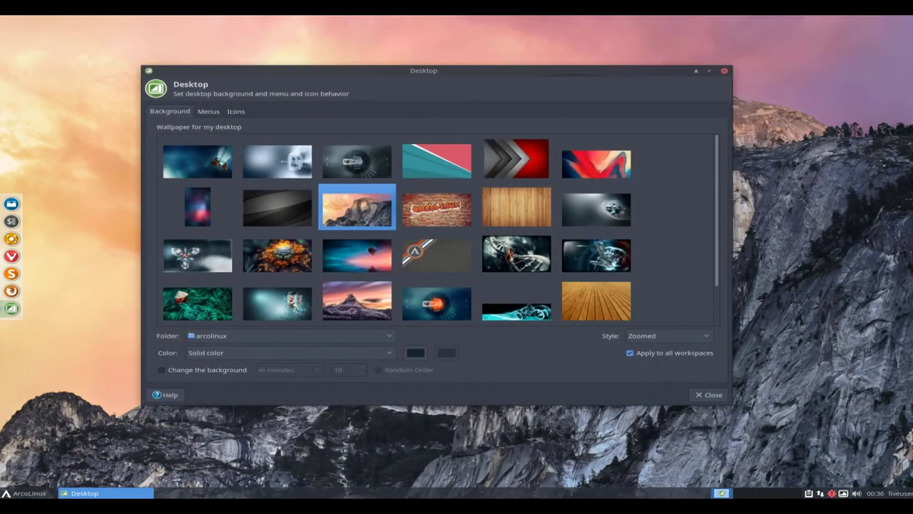
# - Look through all wallpapers in the arcolinux folder and close the Desktop settings
pyautogui.scroll(-2, 440, 230)
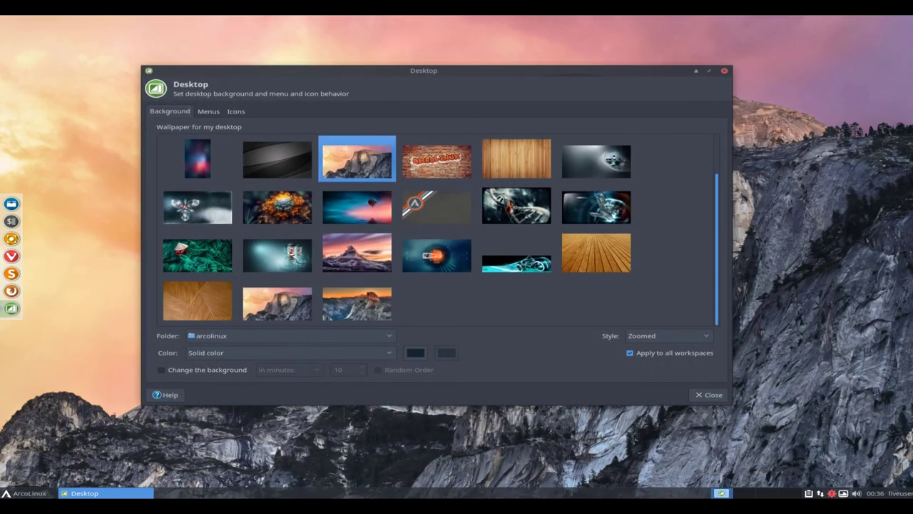
pyautogui.scroll(2, 441, 230)
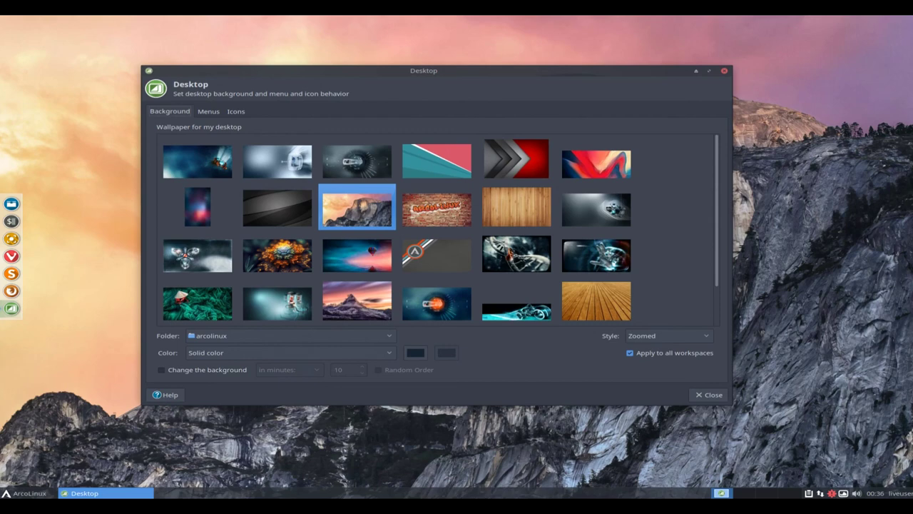
pyautogui.scroll(-2, 441, 230)
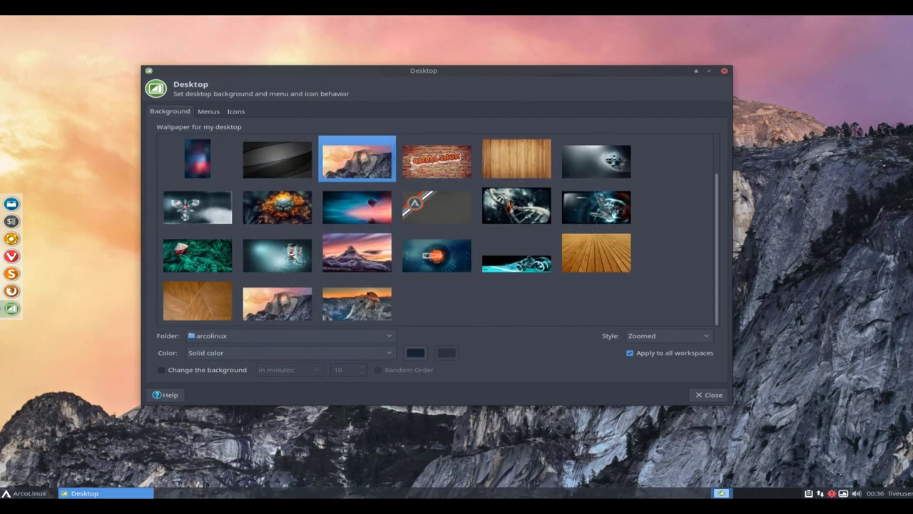
pyautogui.scroll(2, 441, 229)
pyautogui.click(724, 71)
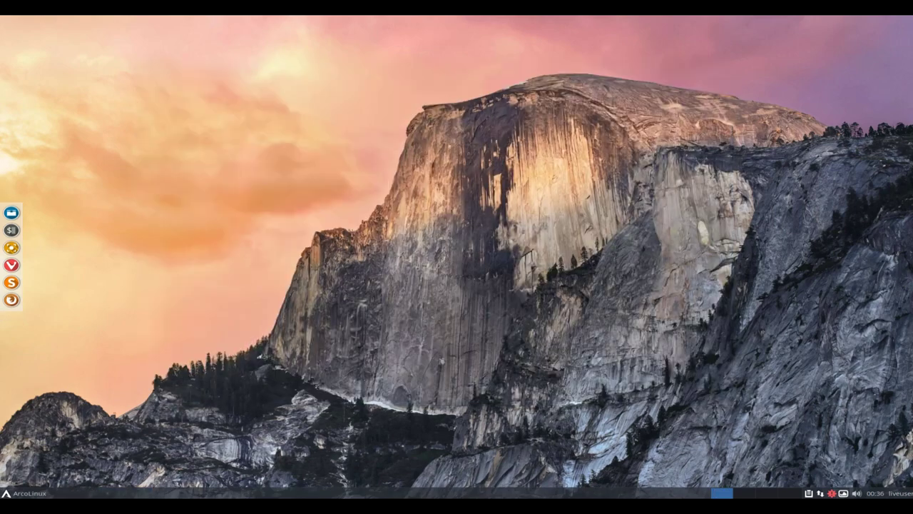